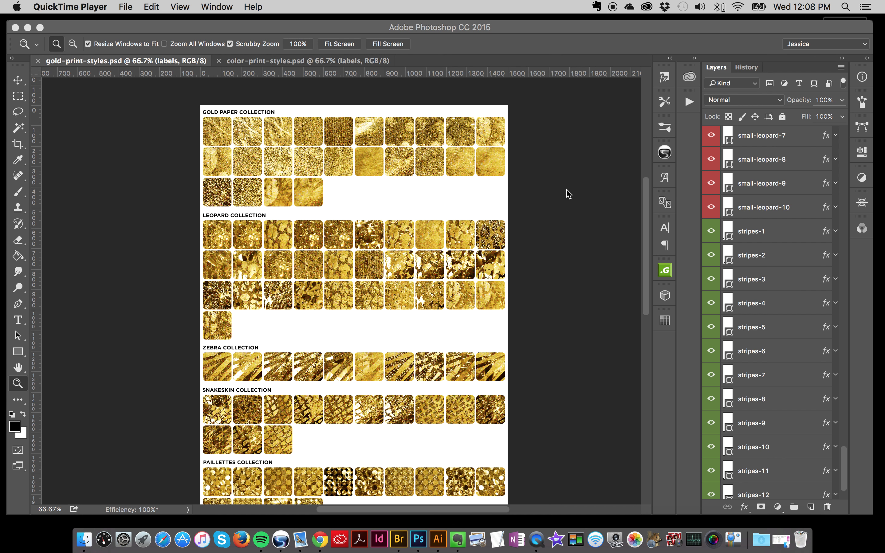
Survey the gold swatch sheet, then bring Photoshop forward with Move-tool Auto-Select turned on.
scroll(737, 238, "up", 20)
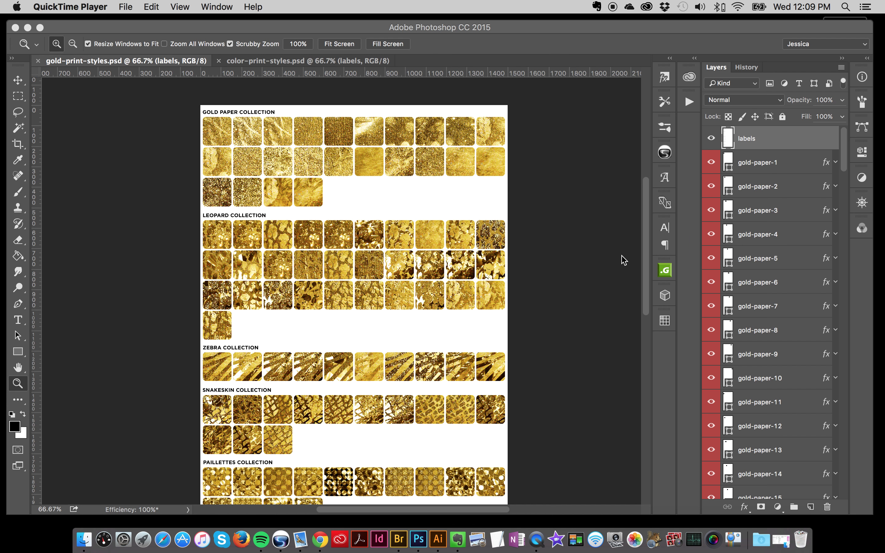
scroll(536, 269, "down", 8)
scroll(536, 269, "down", 4)
scroll(536, 269, "up", 8)
scroll(537, 268, "up", 1)
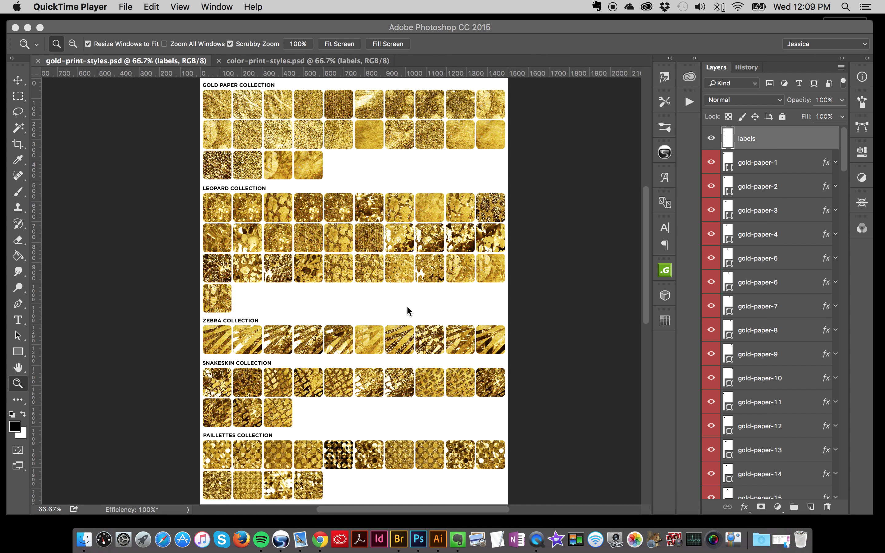
scroll(408, 307, "up", 1)
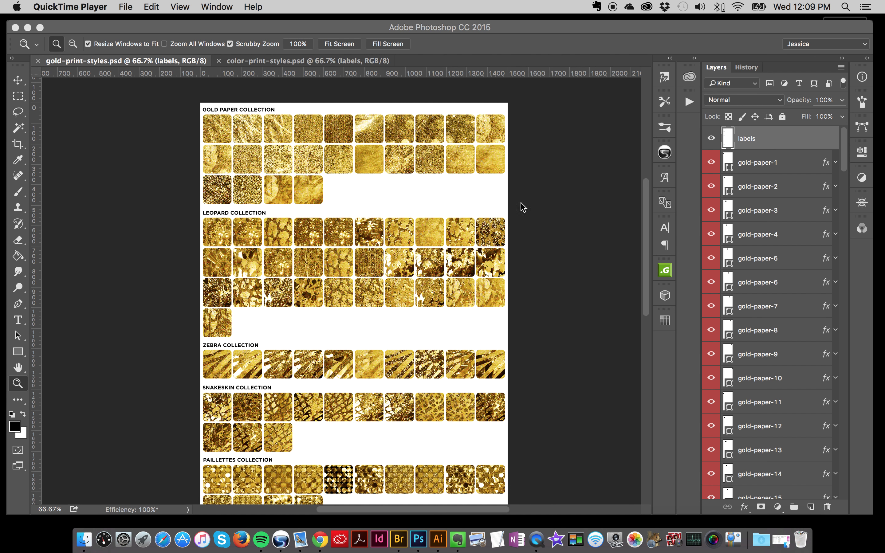
scroll(801, 274, "down", 10)
scroll(787, 256, "down", 5)
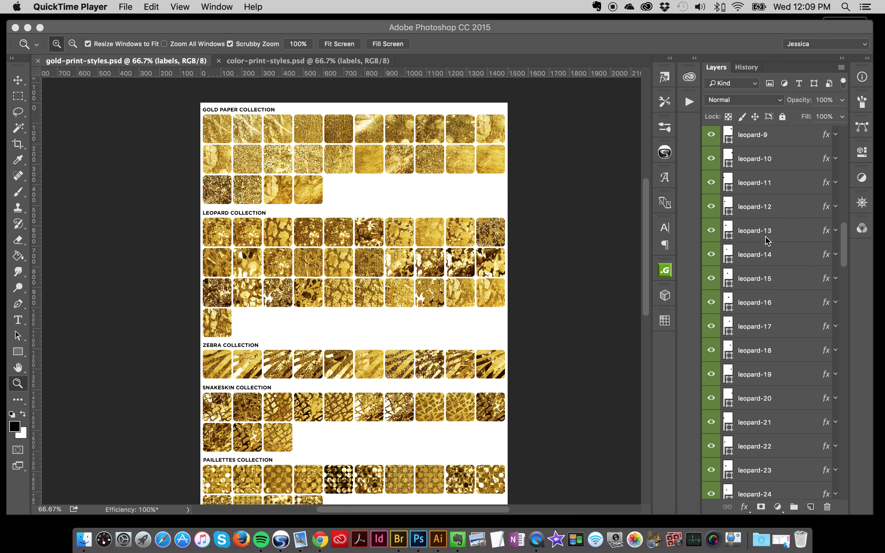
scroll(769, 226, "up", 15)
scroll(766, 419, "down", 1)
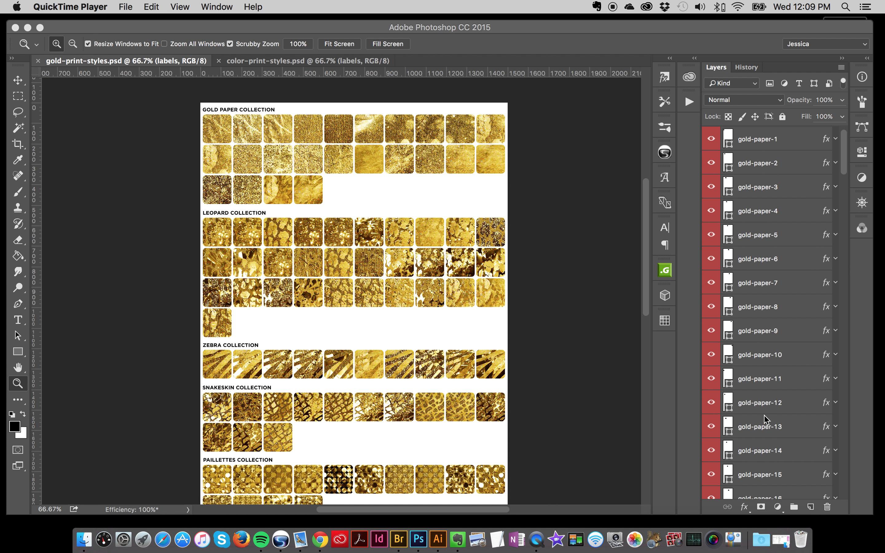
left_click(12, 75)
left_click(12, 75)
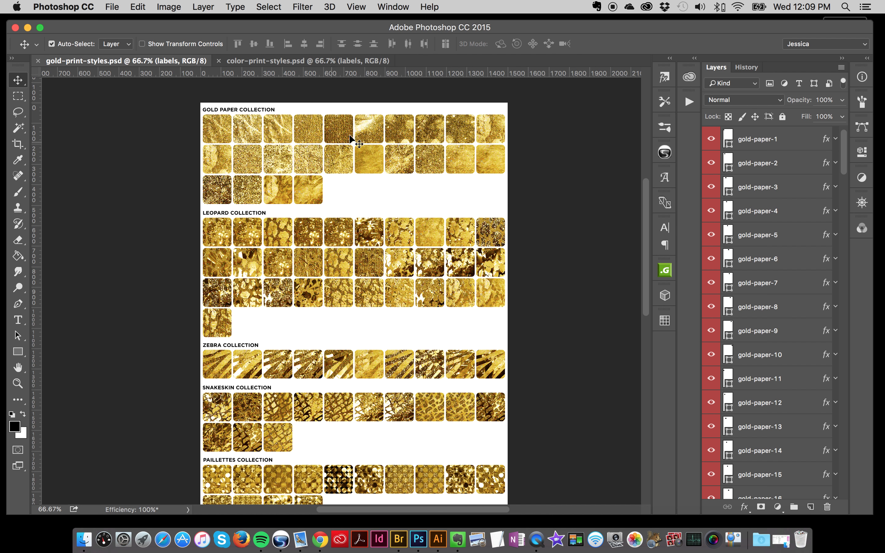
Try leopard-7, leopard-12, leopard-19 and snakeskin-8, settling on the leopard-5 swatch layer.
left_click(397, 232)
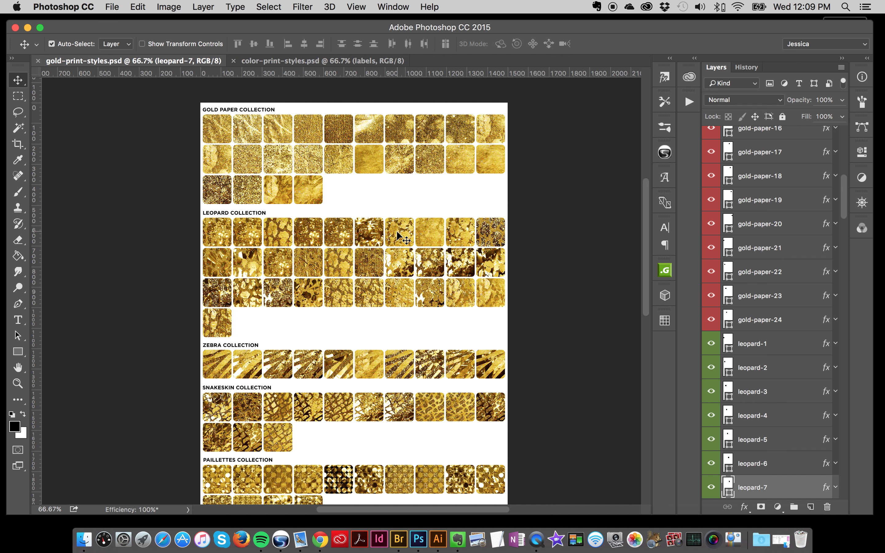
left_click(250, 263)
left_click(466, 264)
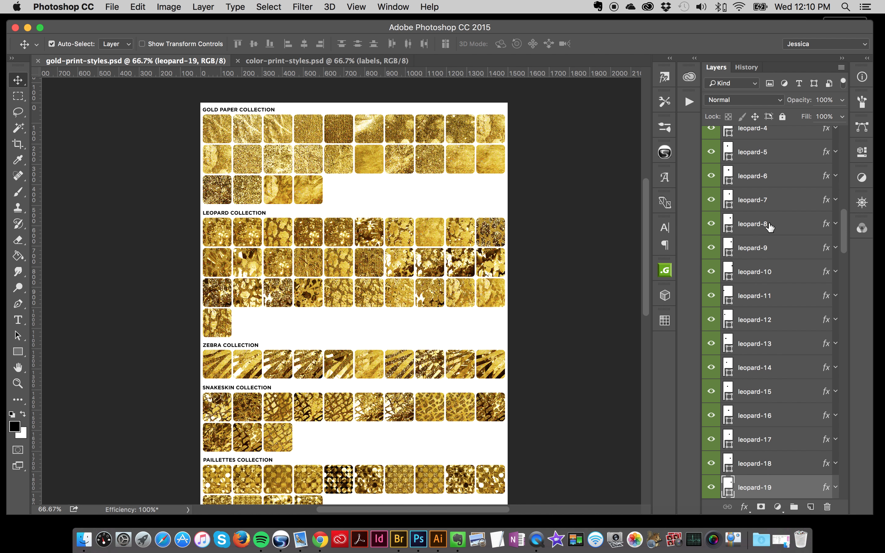
left_click(427, 404)
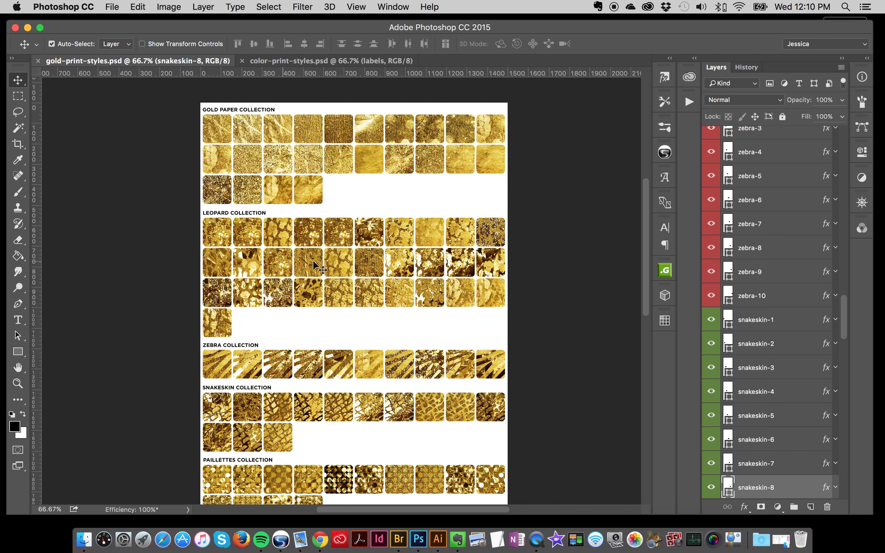
left_click(335, 229)
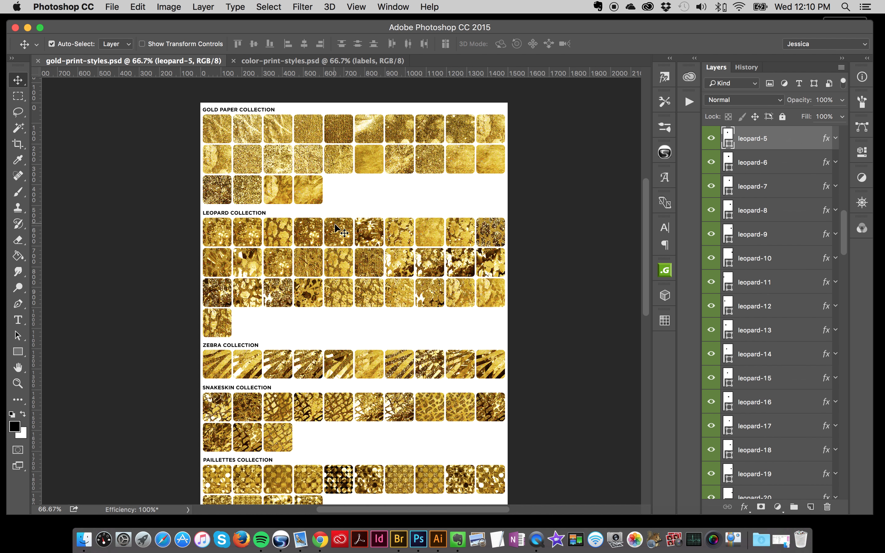
right_click(753, 142)
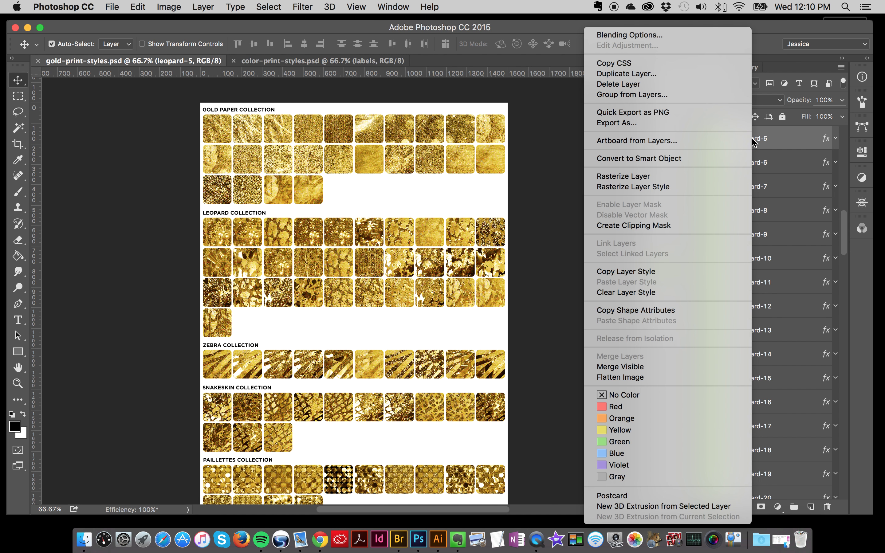
Copy the leopard-5 layer style and bring up the swatch colors library.
left_click(637, 270)
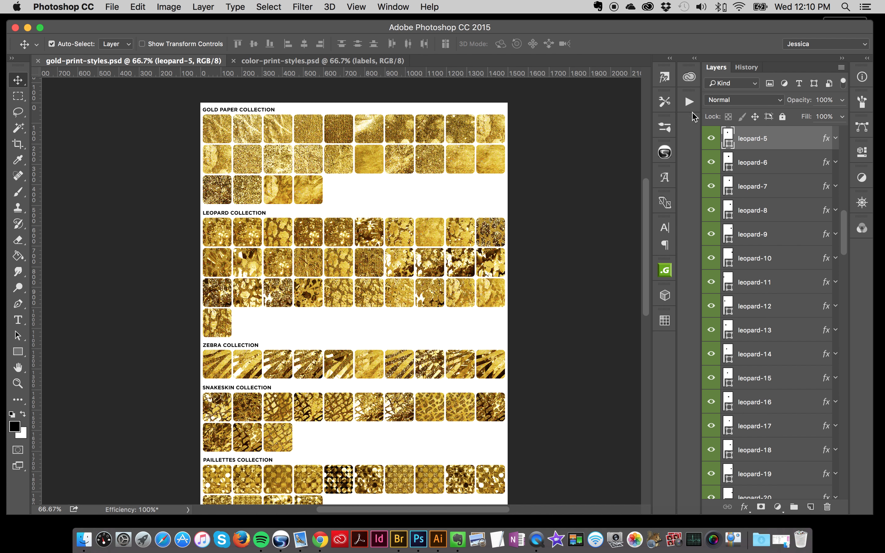
left_click(689, 76)
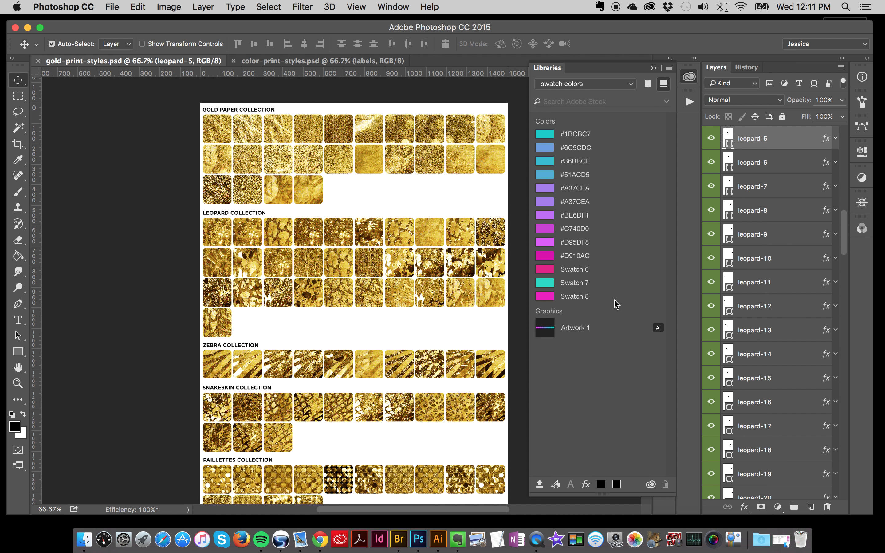
left_click(689, 77)
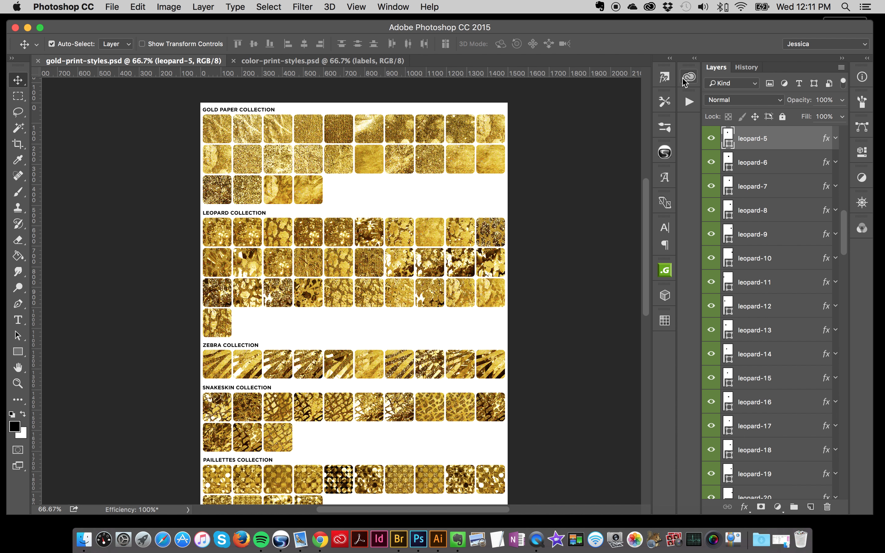
Glance at the saved Styles list, then open the swatch colors library.
left_click(665, 77)
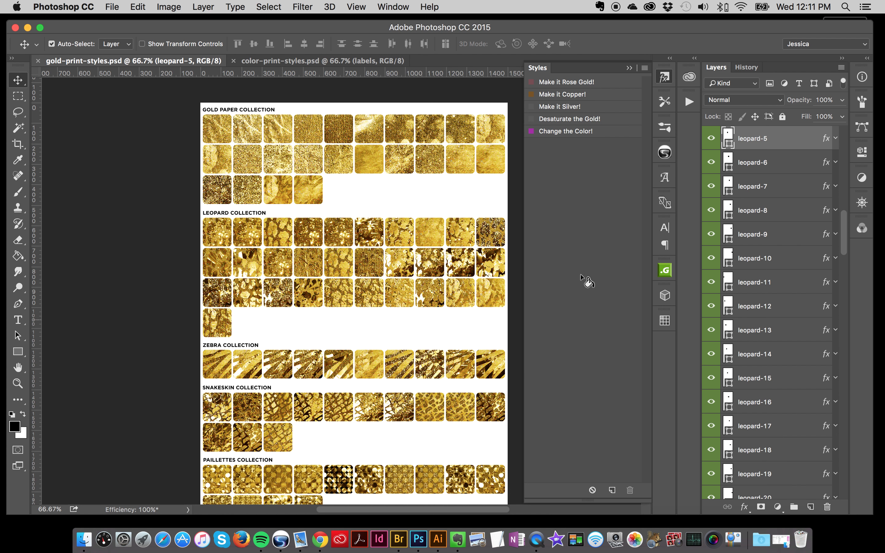
left_click(664, 77)
left_click(689, 77)
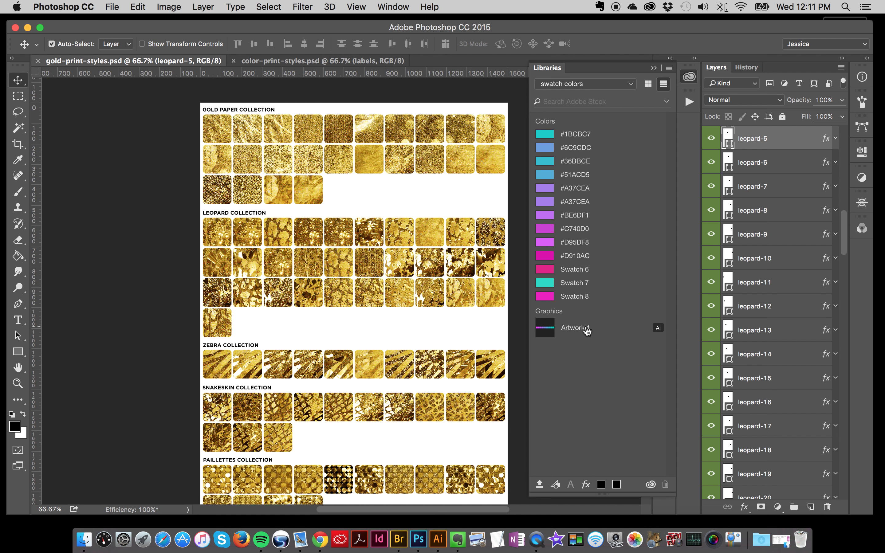
left_click(689, 78)
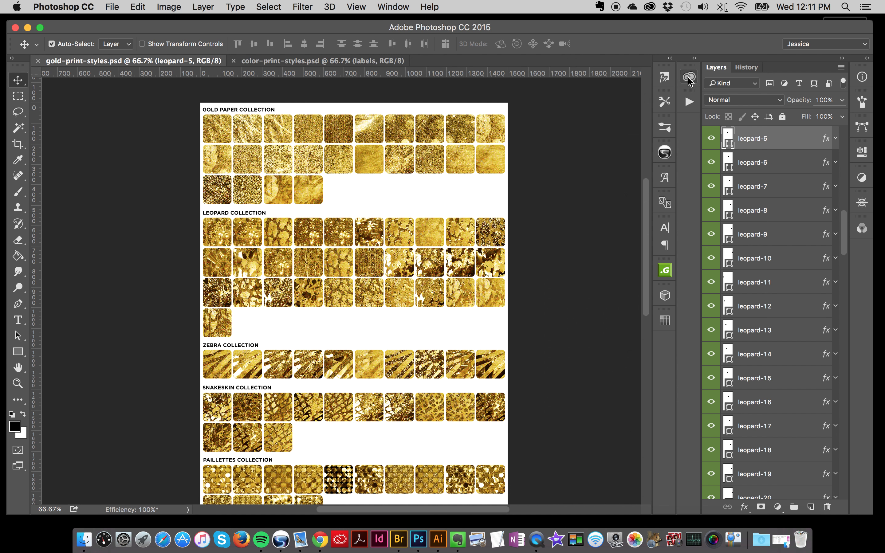
left_click(689, 77)
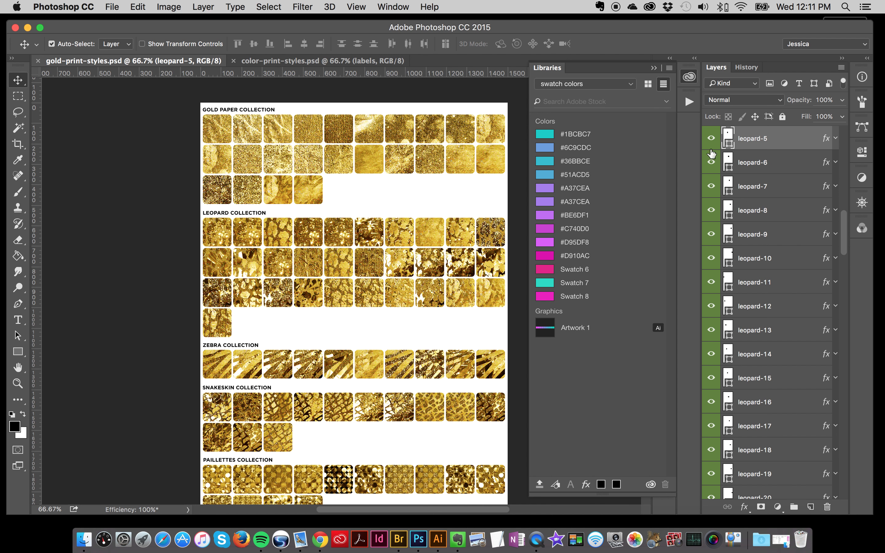
Select the leopard-7, leopard-9 and leopard-13 layers, then collapse the library view.
left_click(757, 185)
left_click(757, 234)
left_click(754, 330)
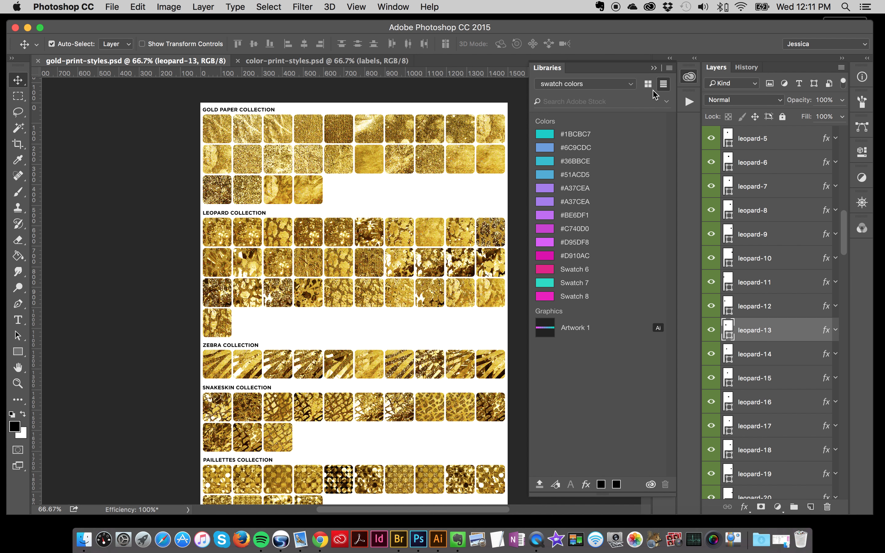
left_click(689, 77)
scroll(794, 208, "up", 10)
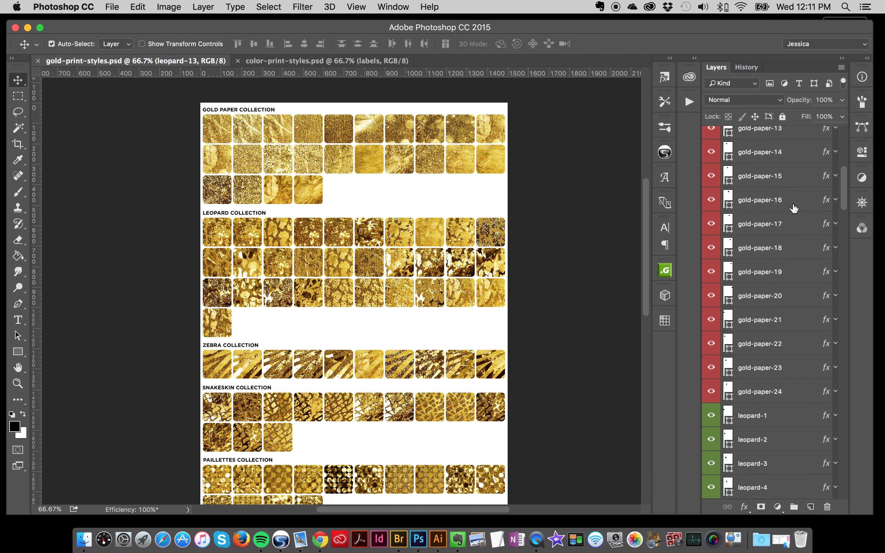
scroll(794, 208, "up", 3)
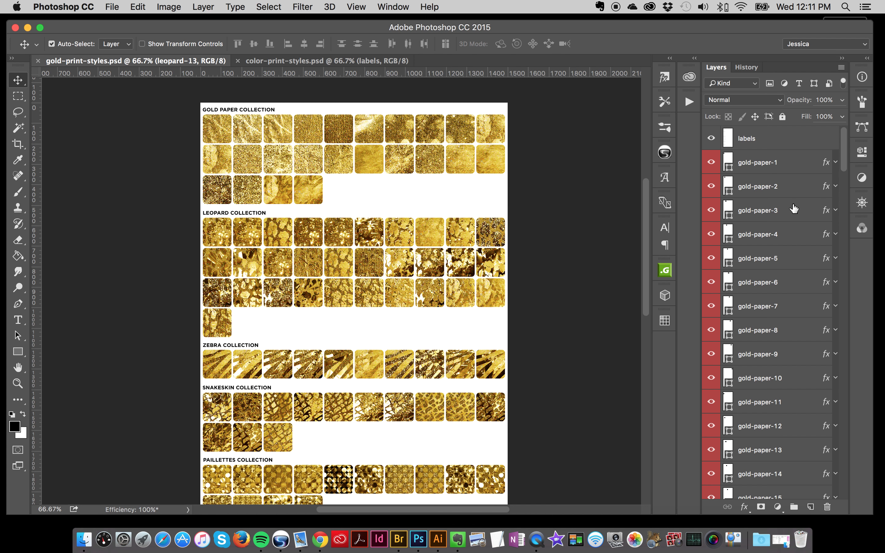
left_click(684, 76)
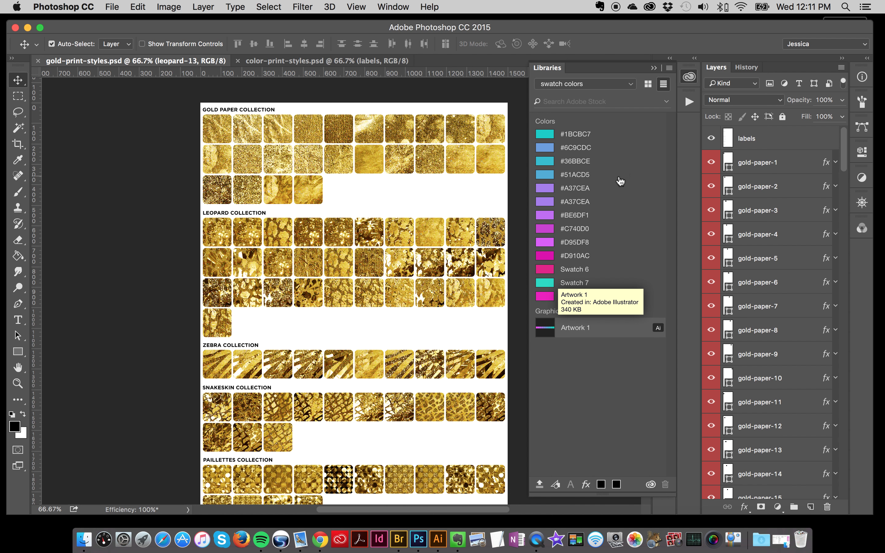
Select gold-paper-1, -4, -8, then gold-paper-19, and open the Libraries panel menu.
left_click(757, 162)
left_click(783, 234)
left_click(773, 340)
scroll(761, 382, "down", 5)
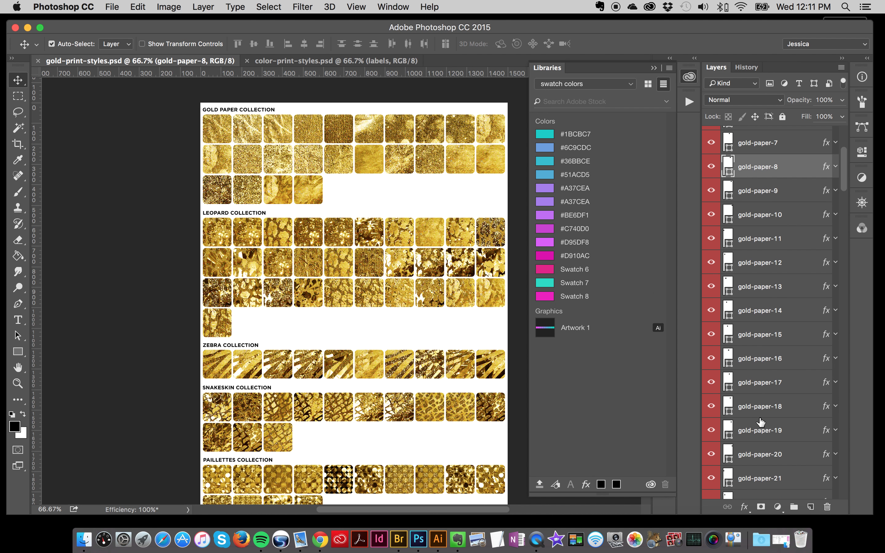
left_click(761, 421)
scroll(761, 421, "up", 6)
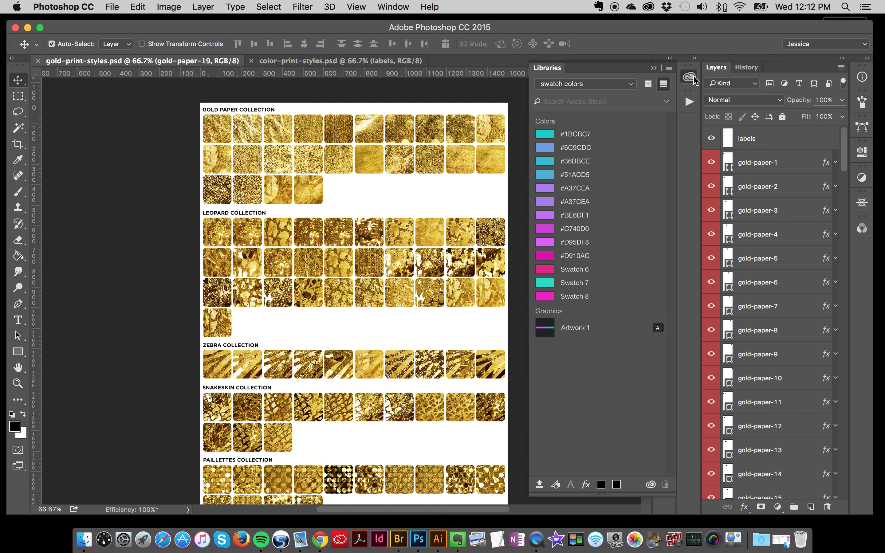
left_click(670, 69)
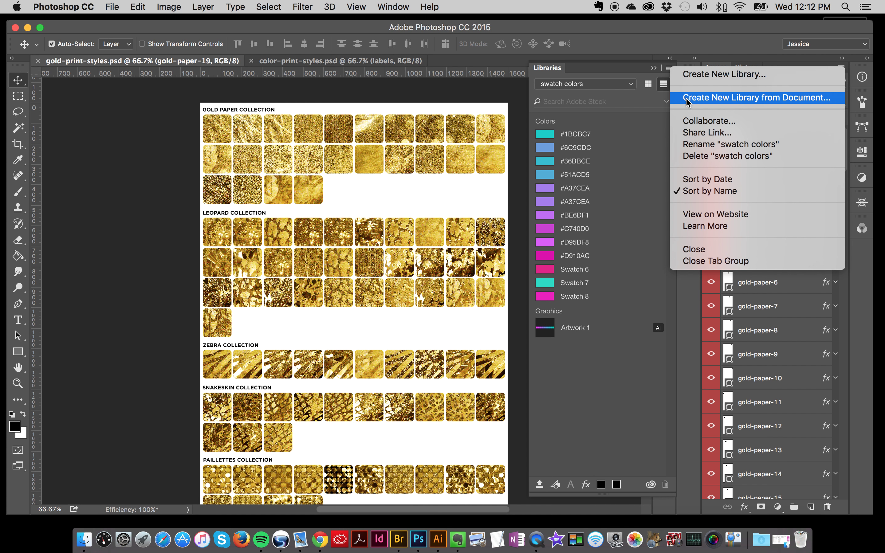
Create the gold-print-styles library from the document's 127 layer styles.
left_click(686, 98)
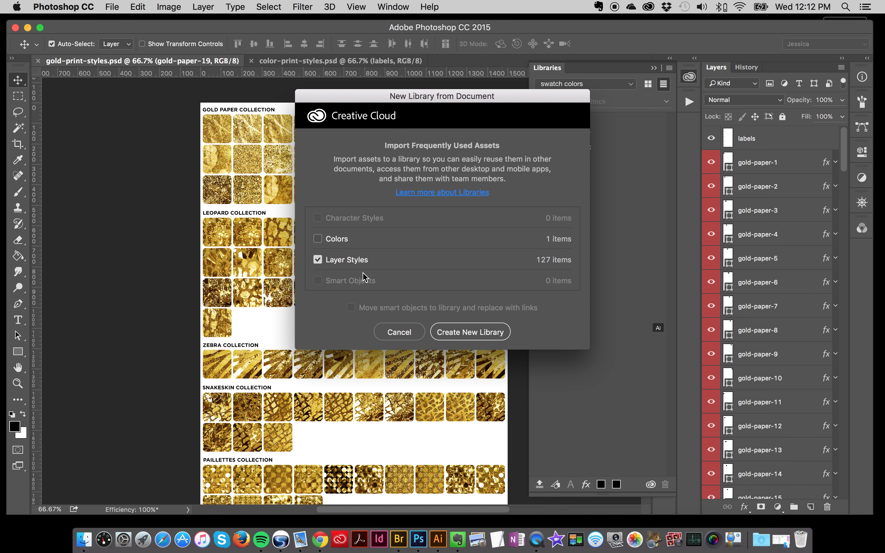
left_click(464, 333)
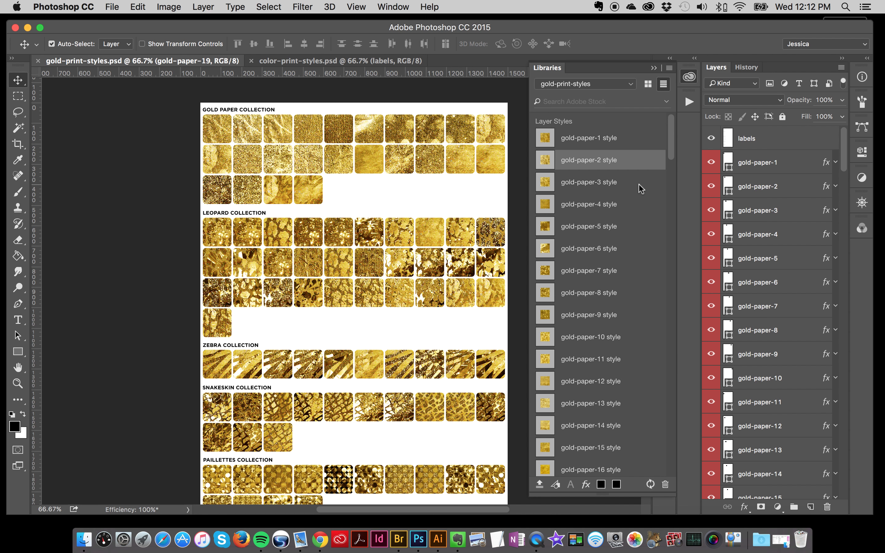
scroll(641, 188, "down", 10)
scroll(640, 189, "down", 7)
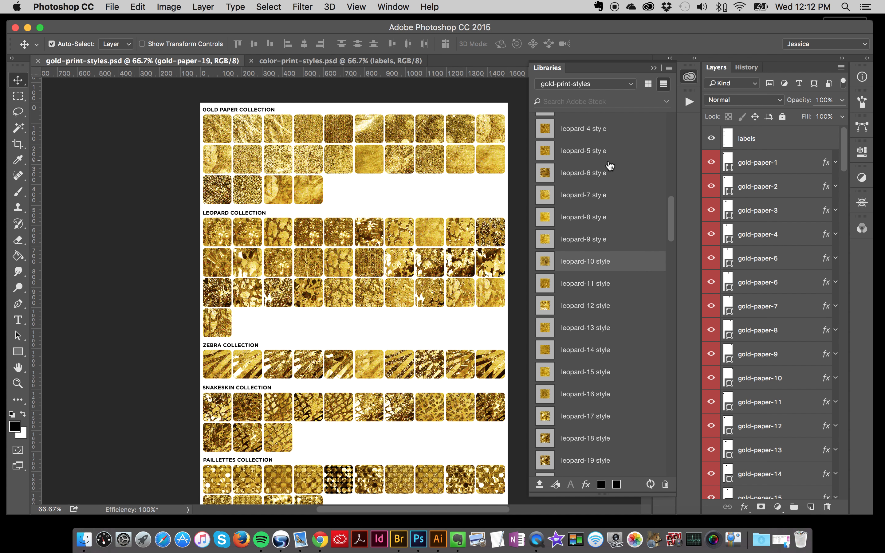
scroll(610, 166, "down", 3)
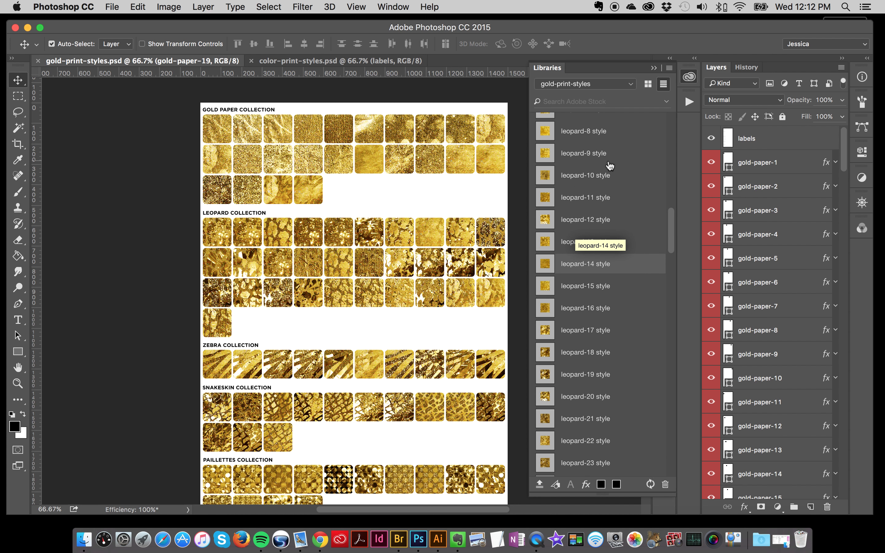
scroll(610, 166, "down", 9)
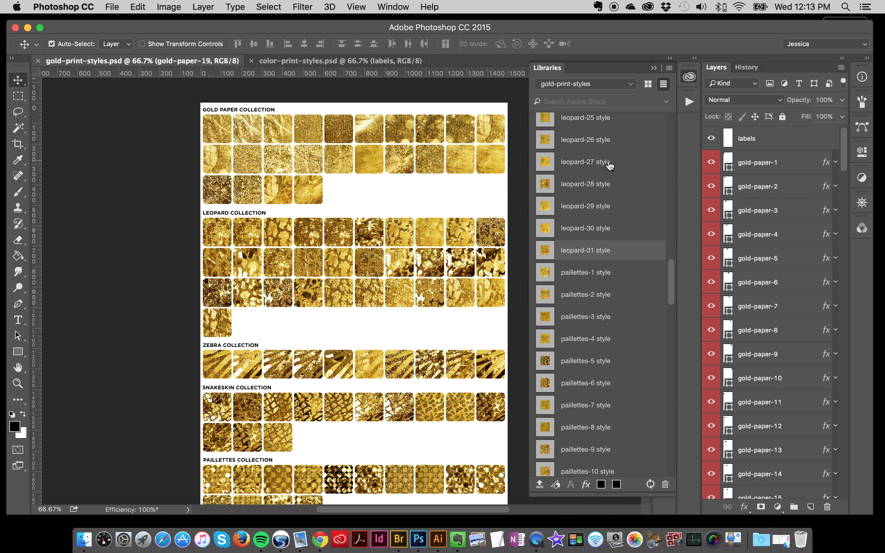
scroll(610, 166, "down", 4)
scroll(611, 166, "down", 7)
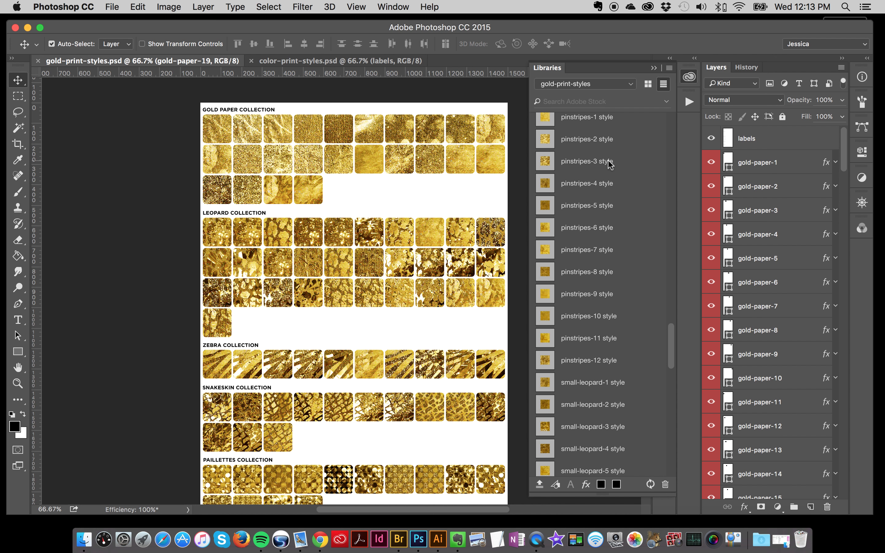
left_click(690, 76)
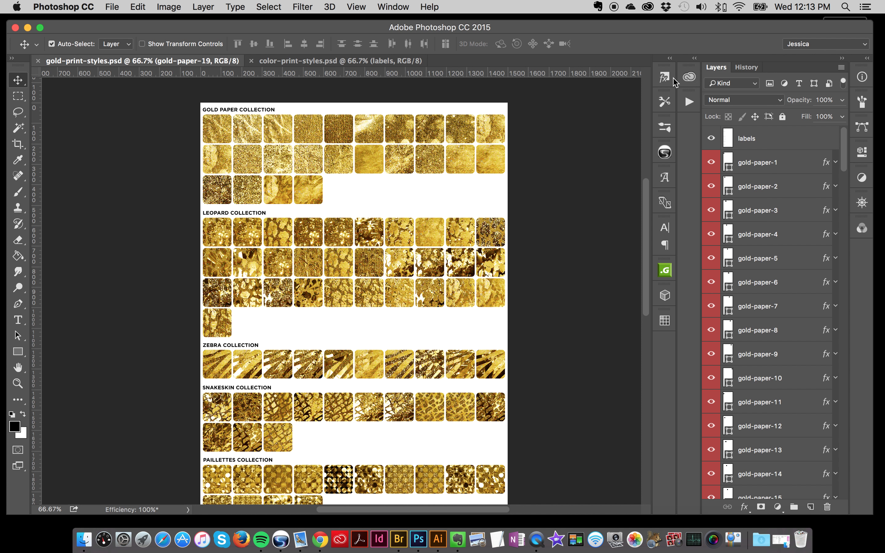
left_click(665, 77)
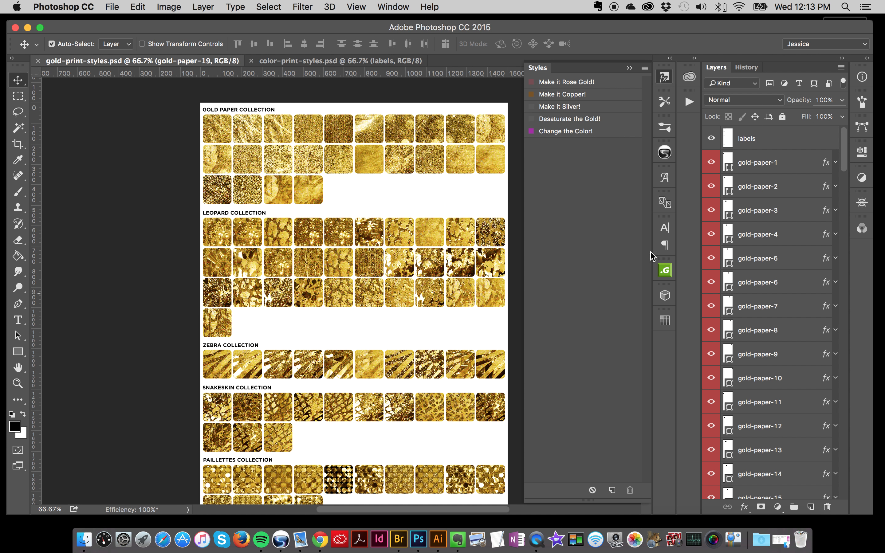
left_click(665, 77)
left_click(689, 77)
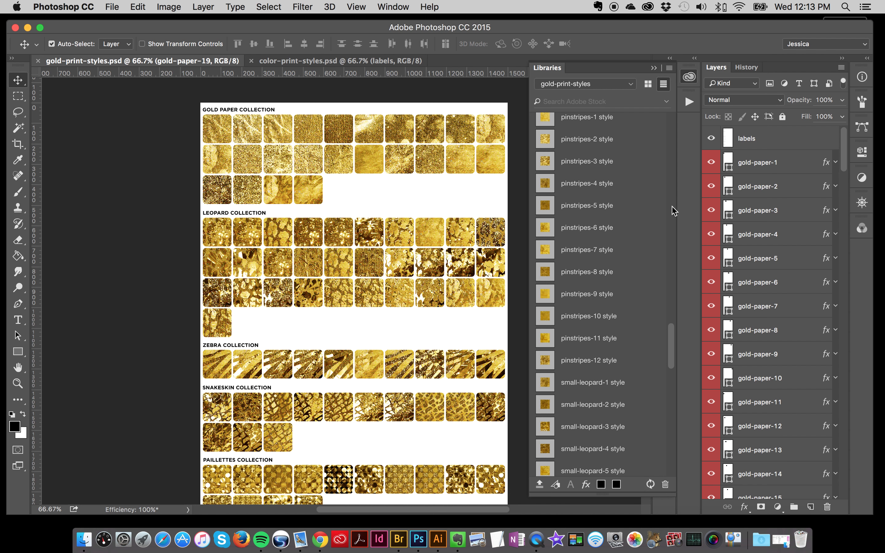
scroll(650, 212, "down", 15)
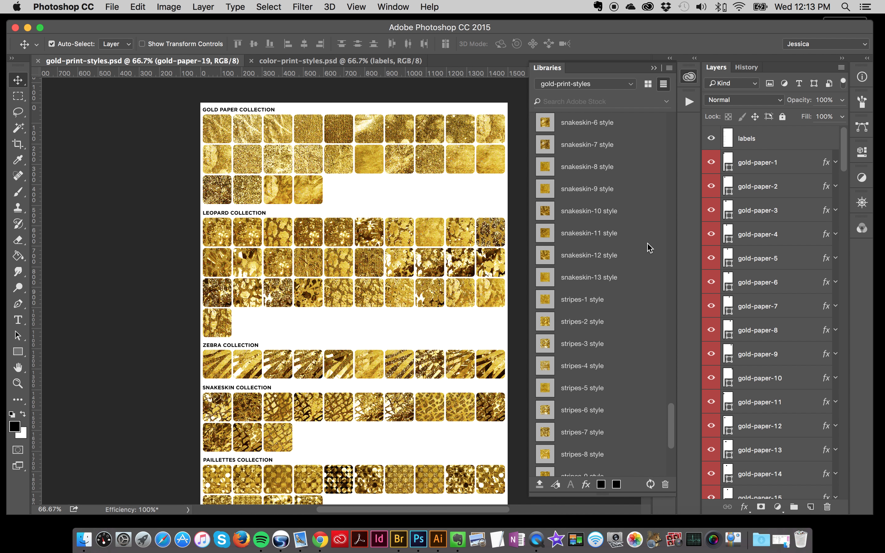
scroll(650, 248, "down", 3)
scroll(649, 248, "up", 20)
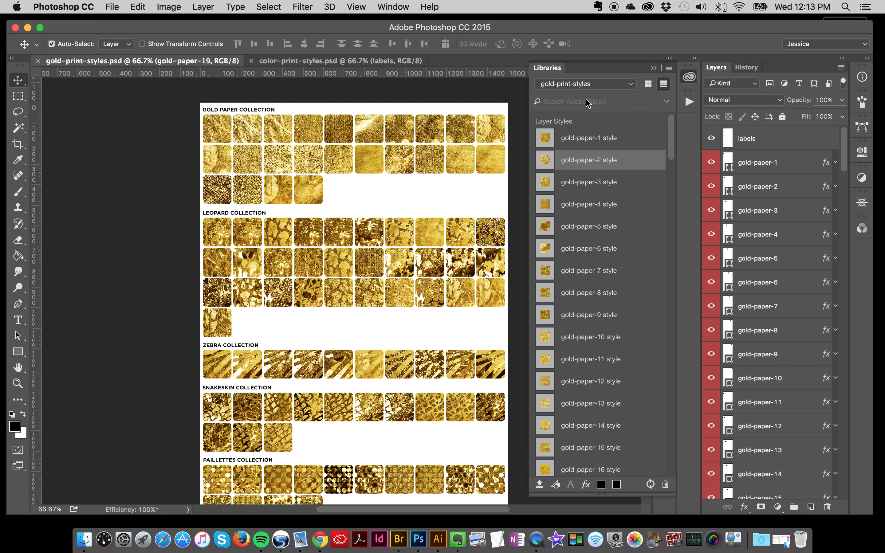
Collapse the library, switch to the color-print-styles.psd tab, and select its gold-paper-1 layer.
left_click(688, 79)
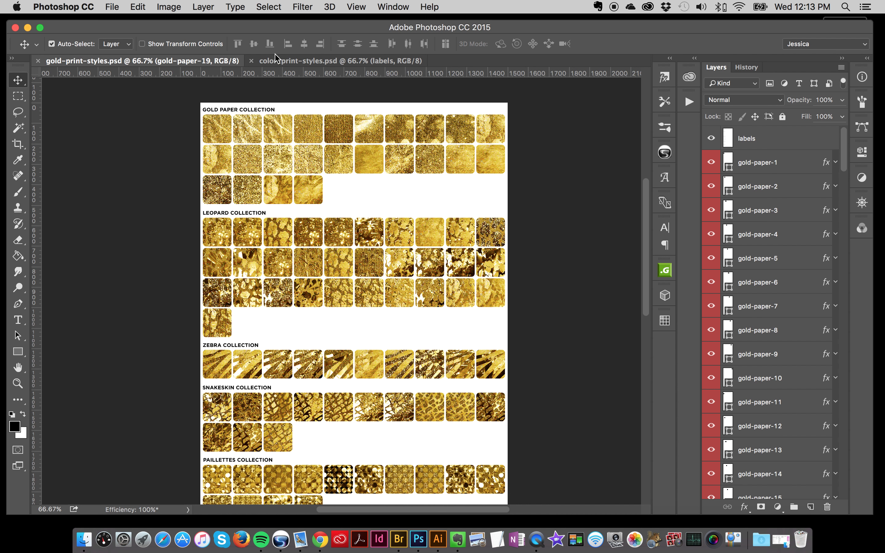
key("ctrl+Tab")
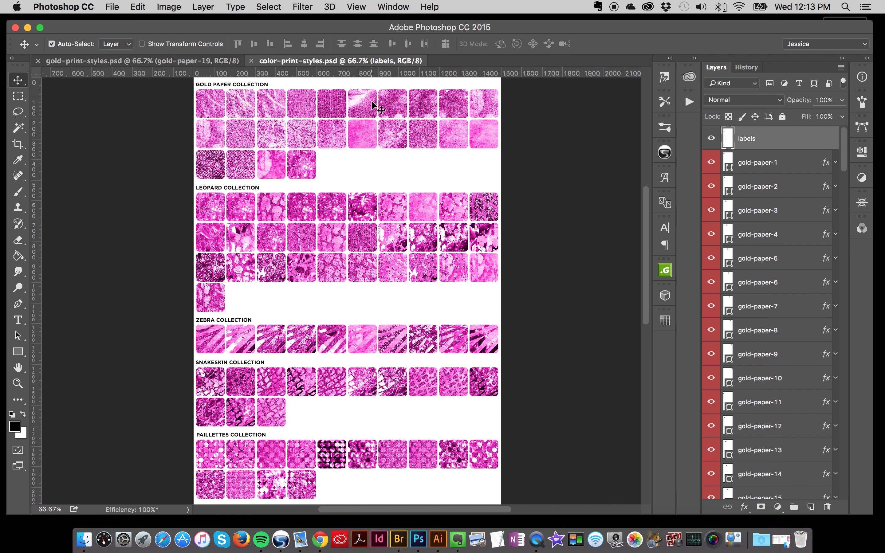
scroll(397, 127, "up", 2)
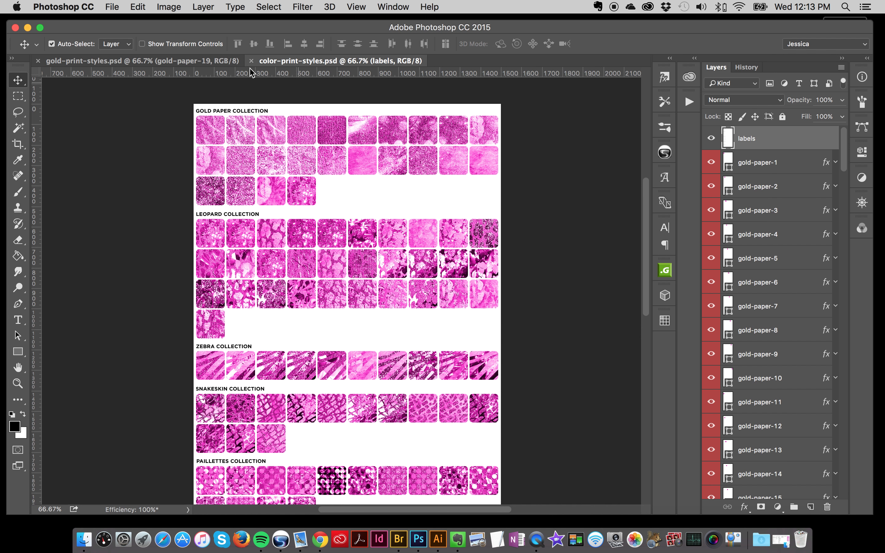
left_click(147, 60)
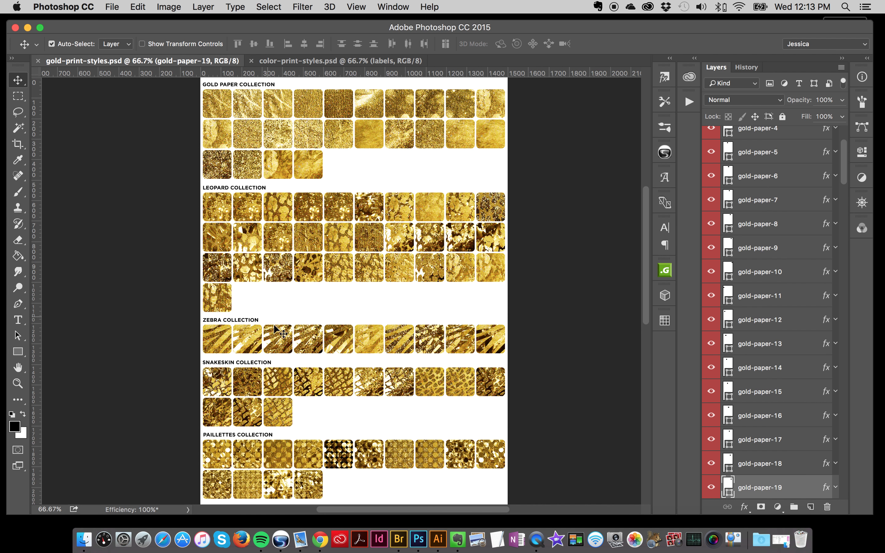
left_click(310, 62)
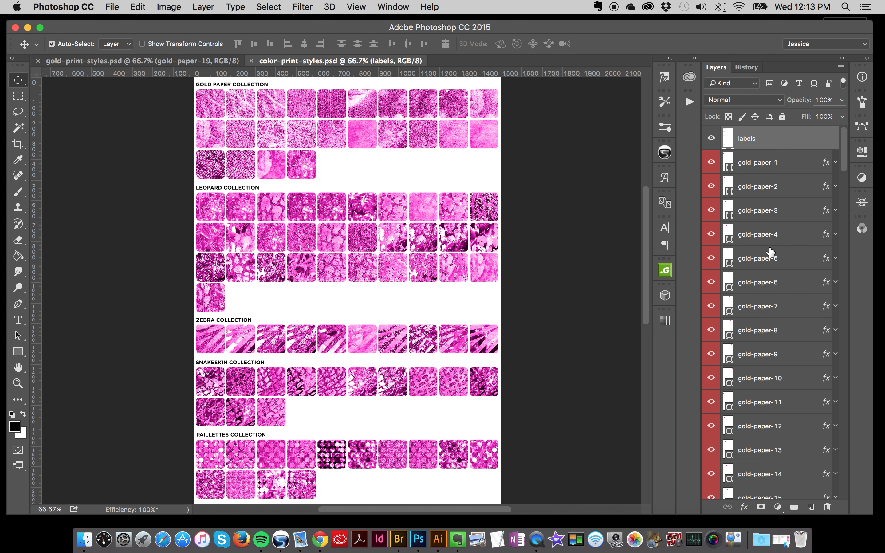
left_click(771, 169)
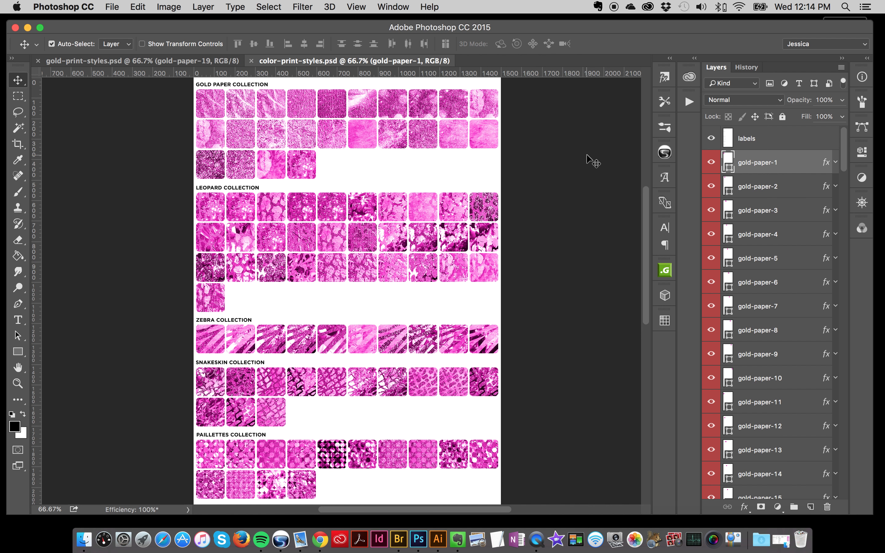
left_click(689, 78)
Create a library from the pink document, keeping its 126 Layer Styles checked.
left_click(669, 70)
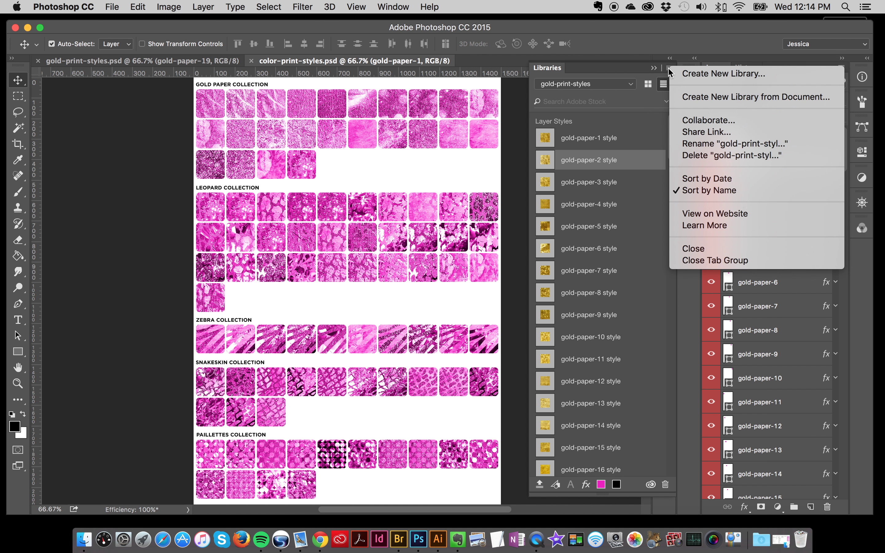
left_click(693, 97)
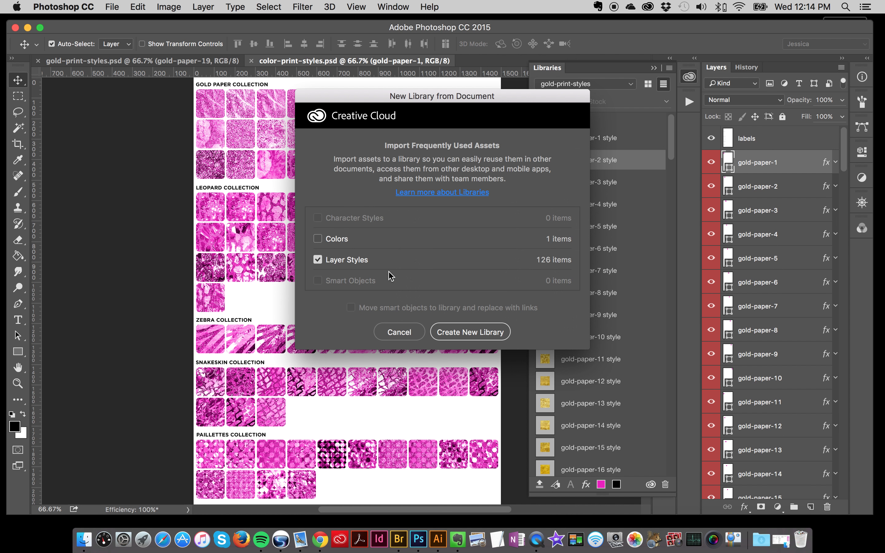
left_click(456, 328)
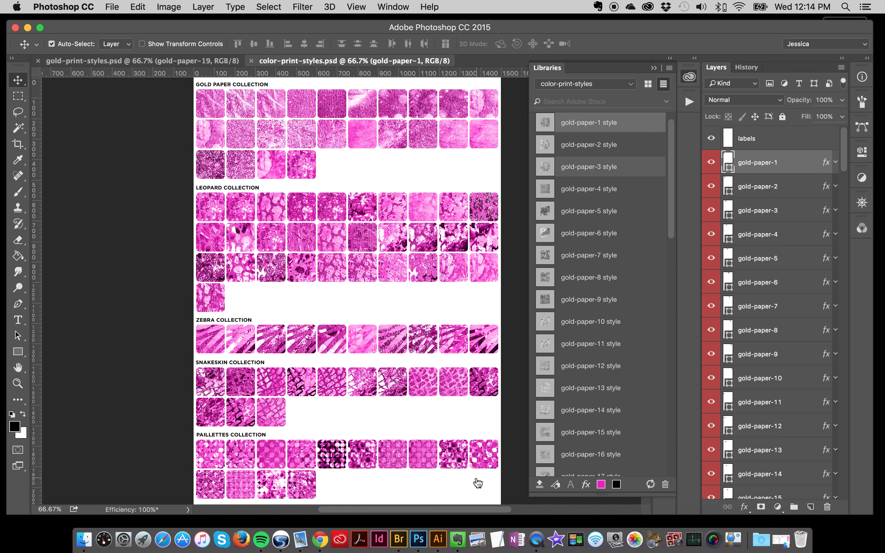
Scroll across the pink swatch sheet and hide the color-print-styles library panel.
scroll(206, 184, "up", 5)
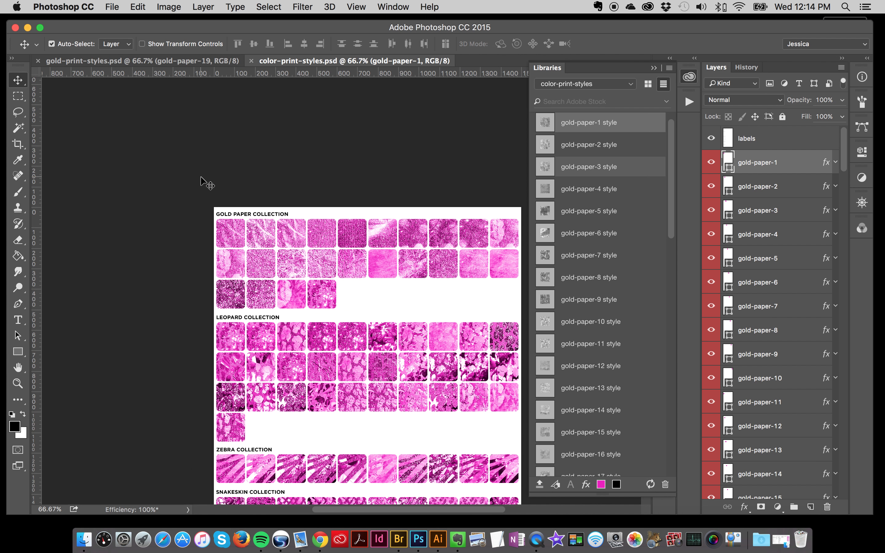
scroll(201, 177, "right", 4)
scroll(200, 177, "down", 1)
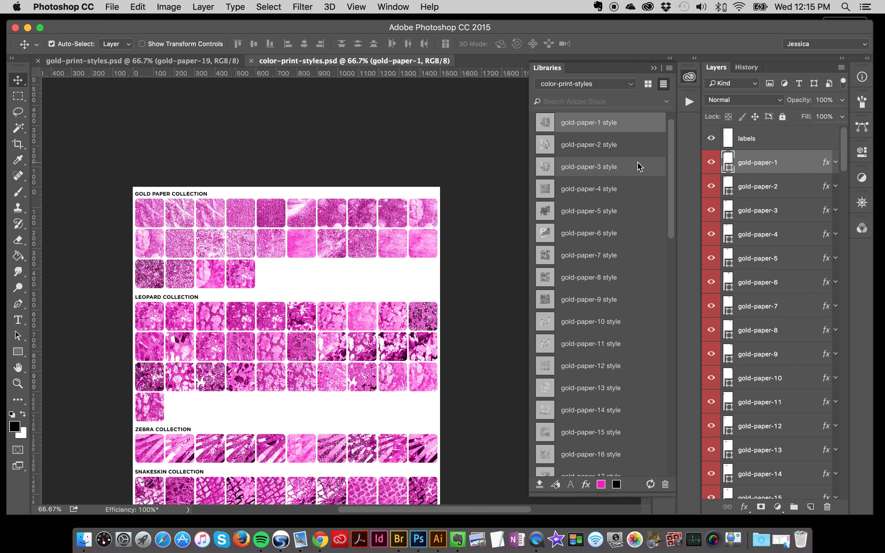
left_click(696, 78)
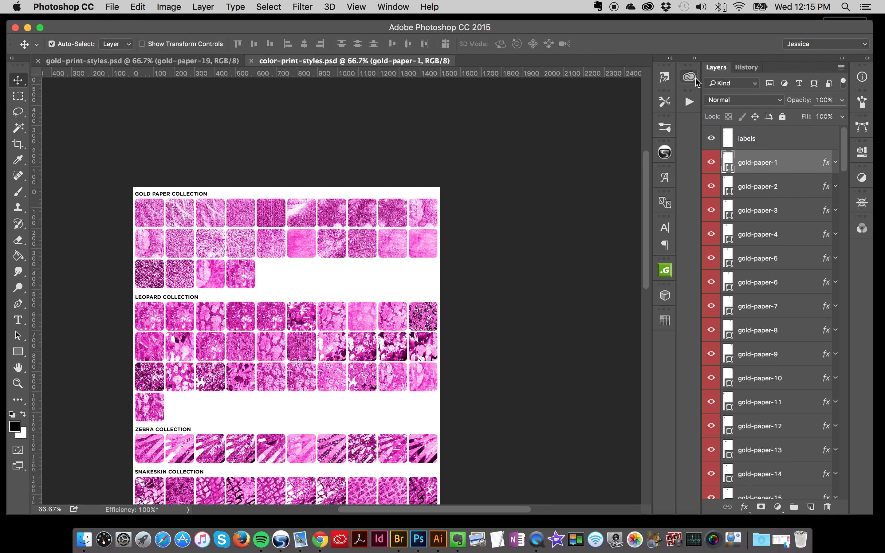